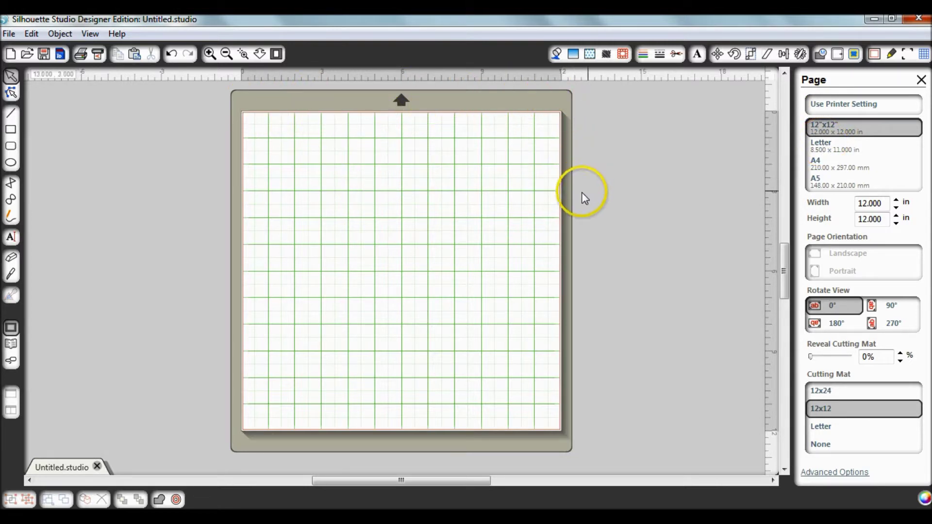
# Step: Choose Letter in Page Settings so the page measures 8.500 × 11.000 in
pyautogui.click(837, 152)
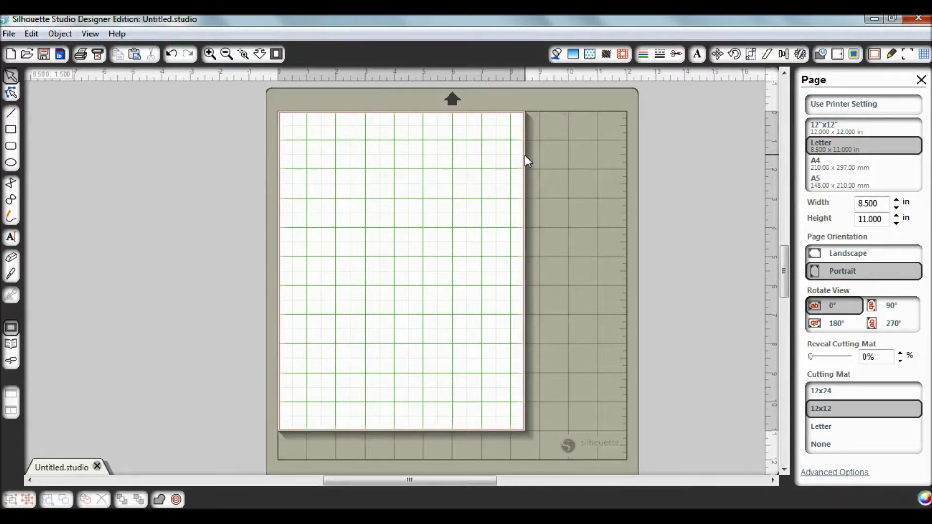
pyautogui.click(455, 161)
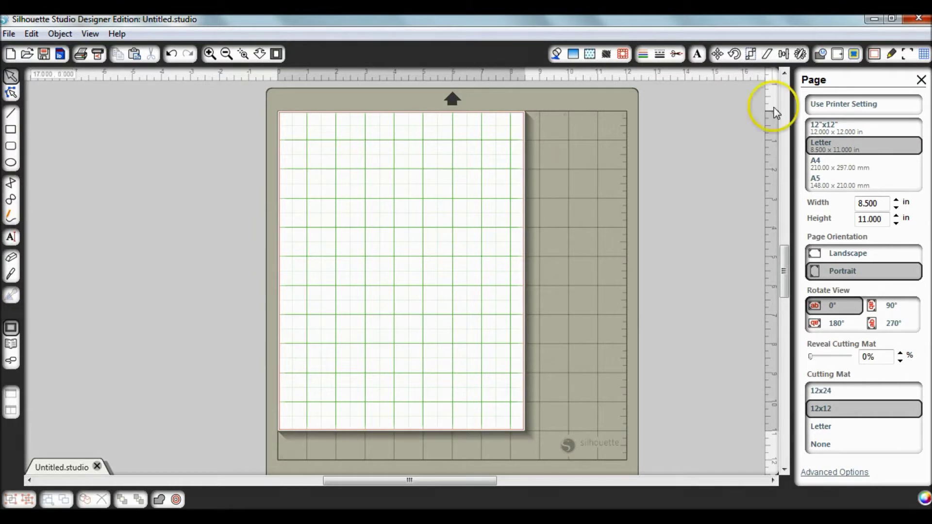
# Step: In Grid Settings, try several grid colours and settle back on green
pyautogui.click(923, 55)
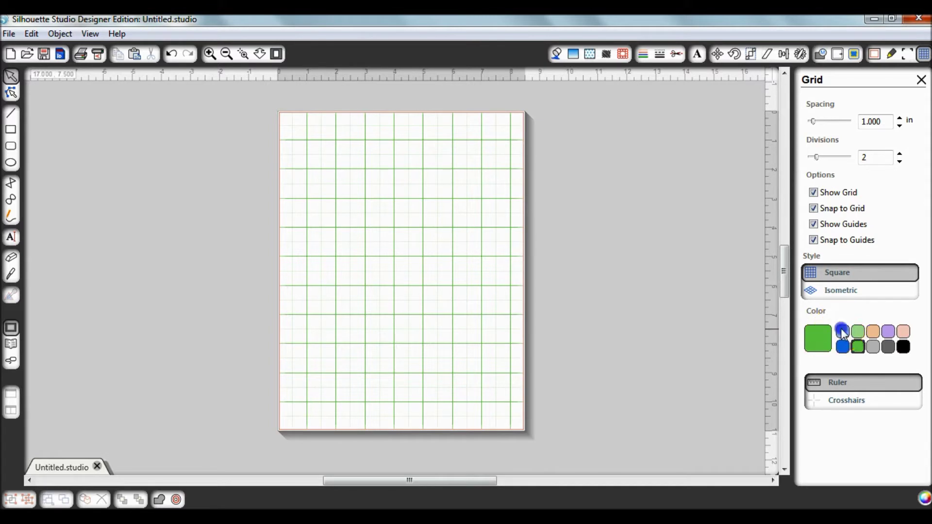
pyautogui.click(843, 332)
pyautogui.click(842, 348)
pyautogui.click(857, 348)
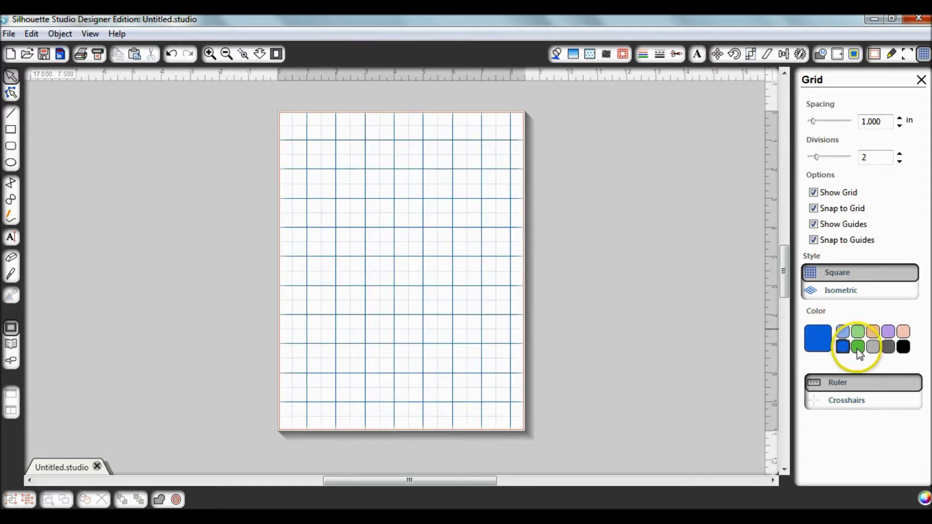
pyautogui.click(872, 347)
pyautogui.click(872, 332)
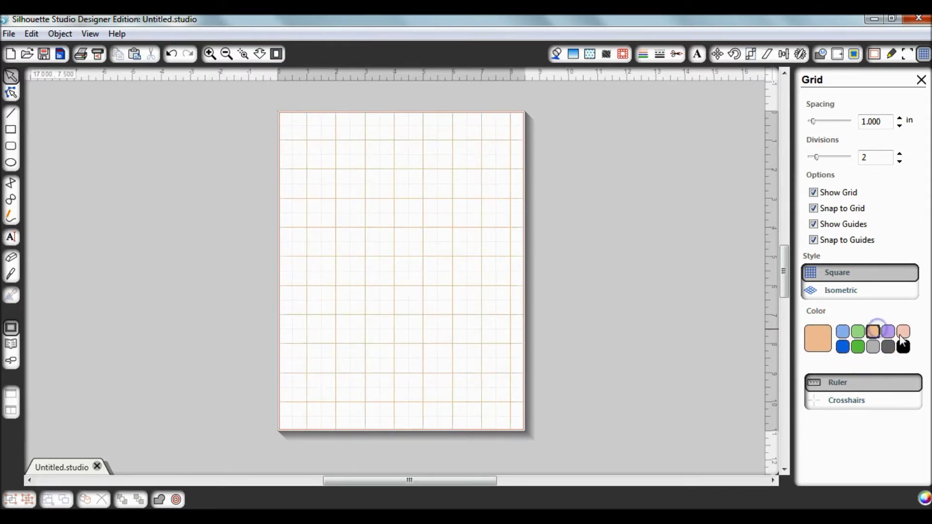
pyautogui.click(904, 347)
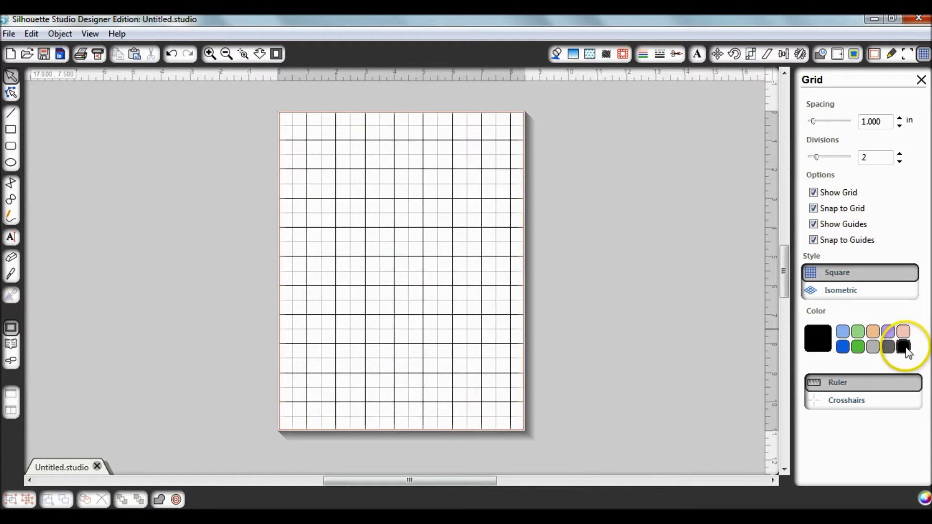
pyautogui.click(857, 348)
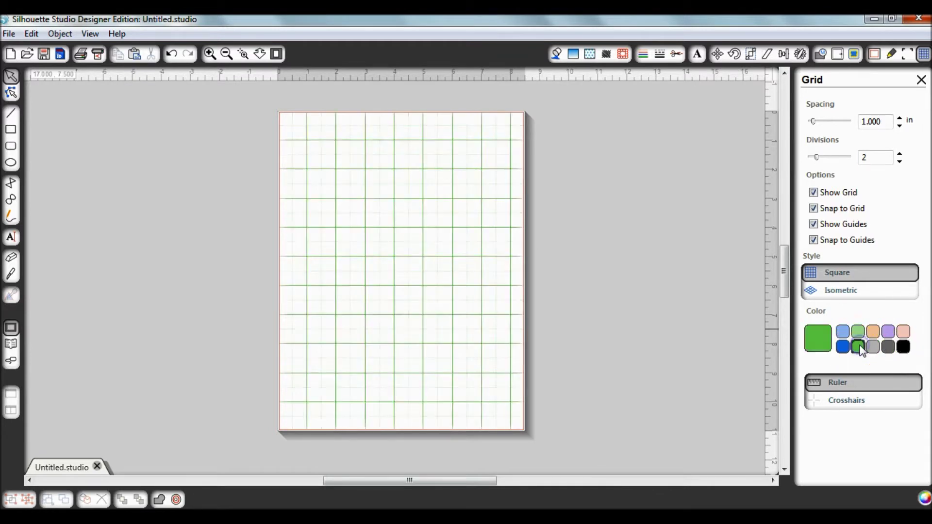
# Step: Toggle grid, snap-to-grid, guides and snap-to-guides off and back on, then widen the spacing
pyautogui.click(814, 193)
pyautogui.click(814, 197)
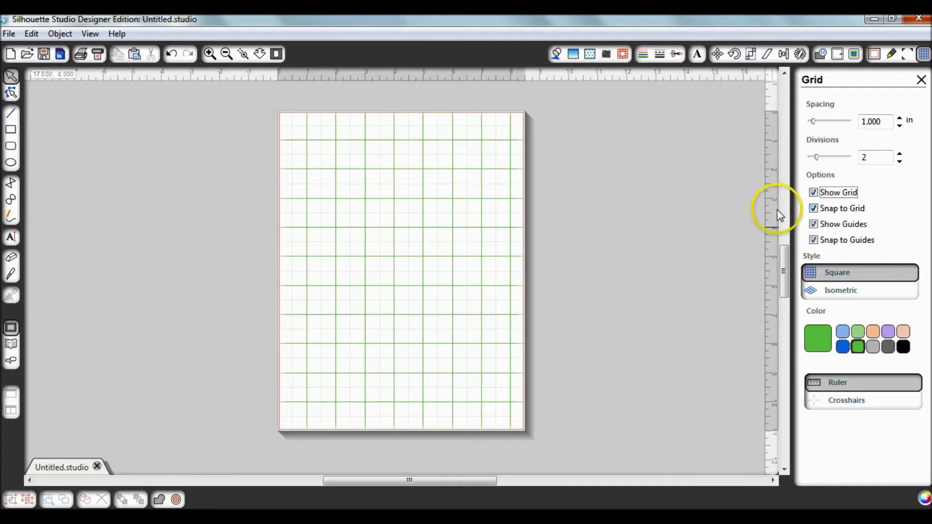
pyautogui.click(815, 209)
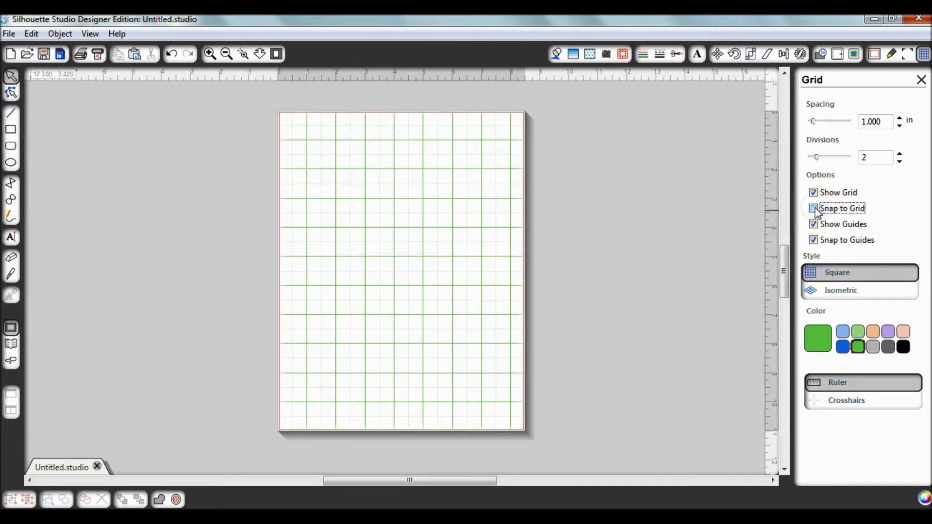
pyautogui.click(815, 209)
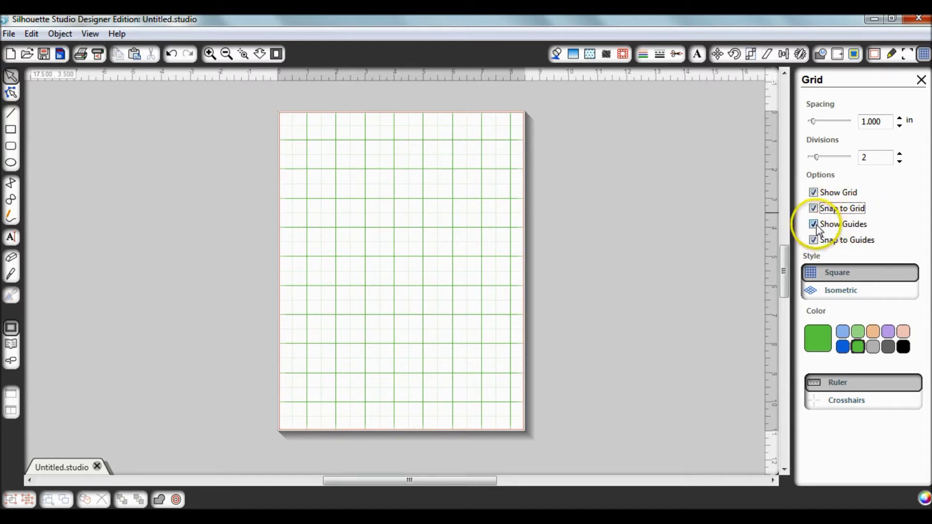
pyautogui.click(814, 224)
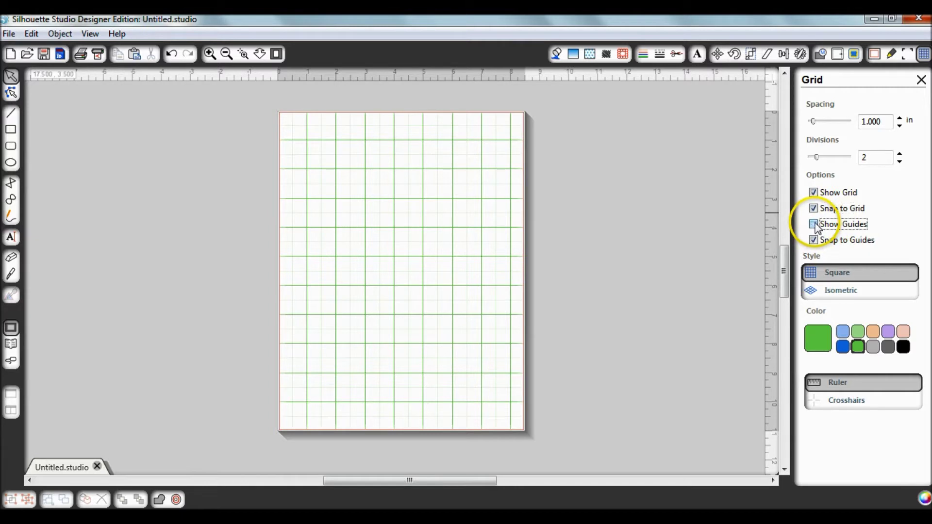
pyautogui.click(814, 224)
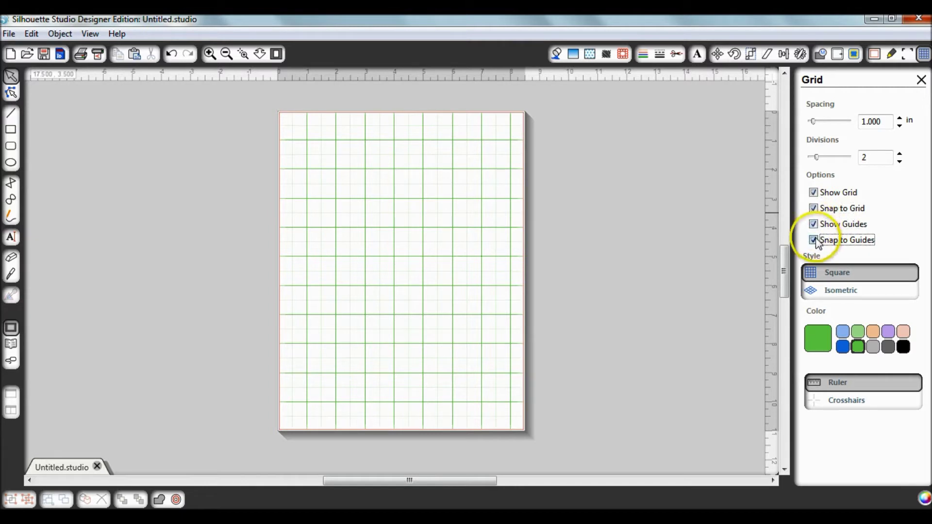
pyautogui.click(813, 239)
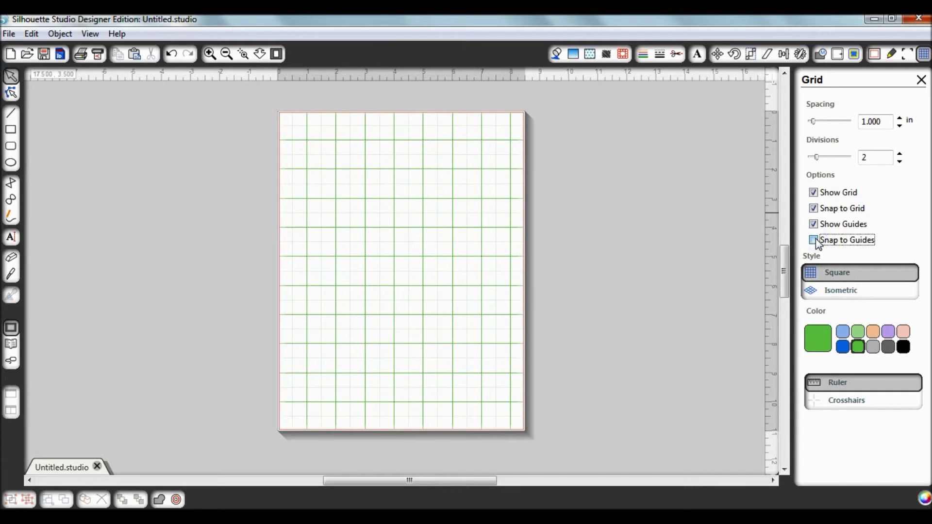
pyautogui.click(814, 240)
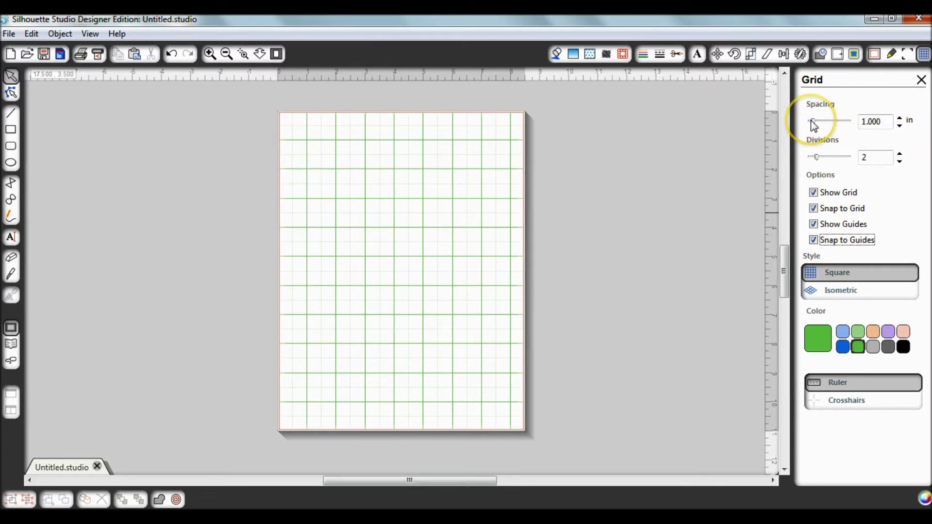
pyautogui.moveTo(814, 126)
pyautogui.mouseDown()
pyautogui.moveTo(831, 127)
pyautogui.moveTo(816, 126)
pyautogui.mouseUp()
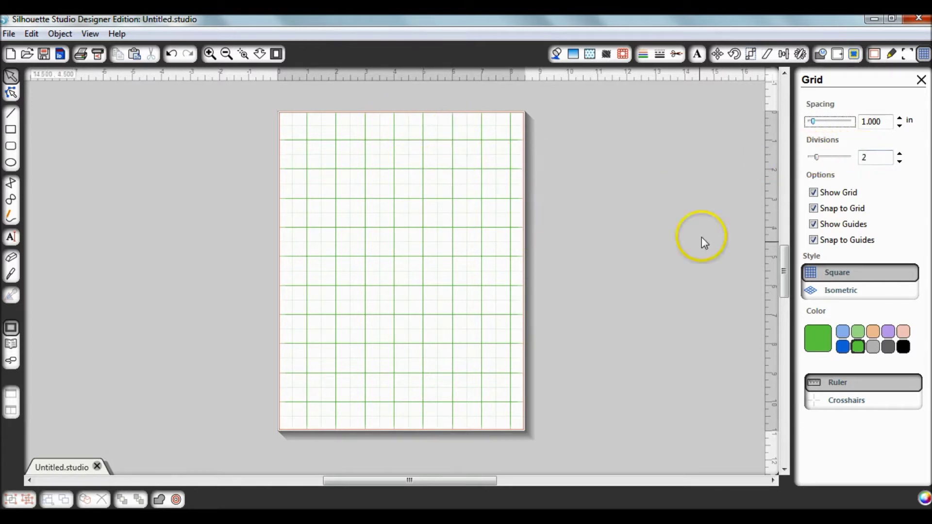
# Step: Switch to Registration Mark Settings and turn on Show Reg Marks
pyautogui.click(921, 80)
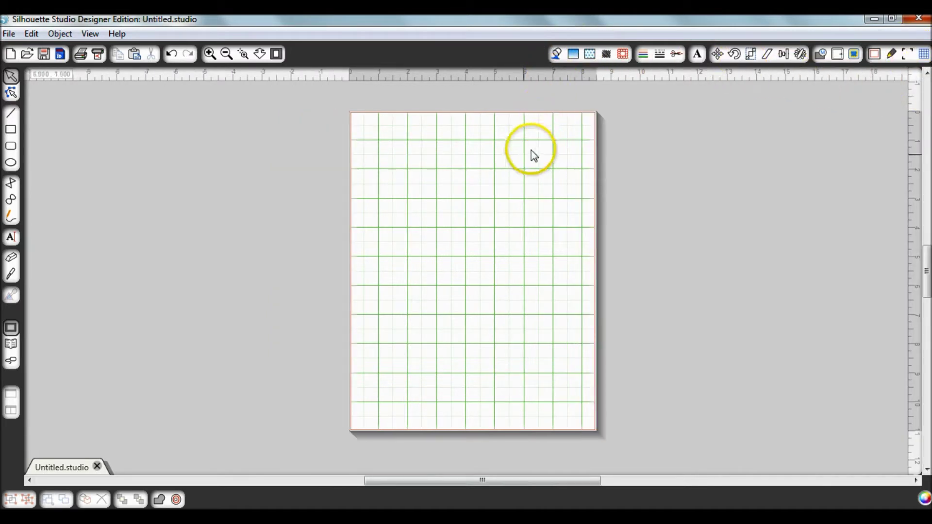
pyautogui.click(923, 54)
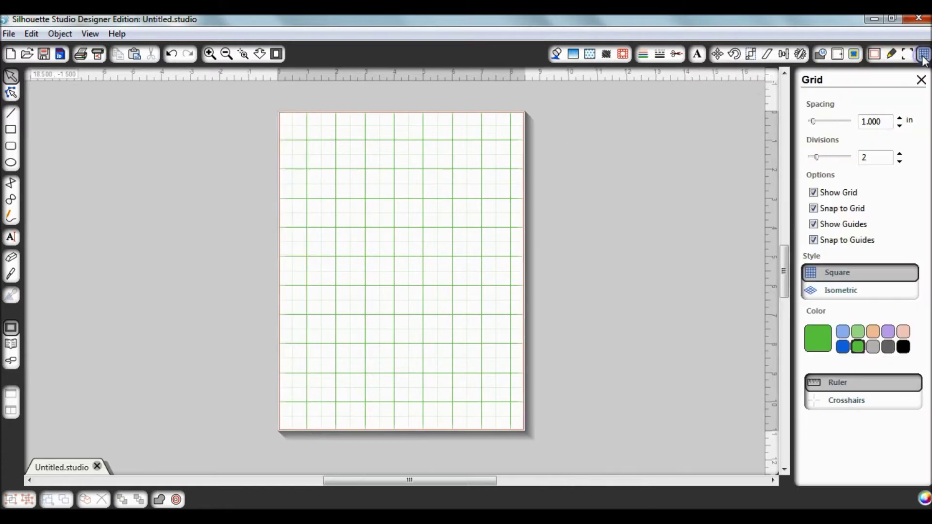
pyautogui.click(875, 54)
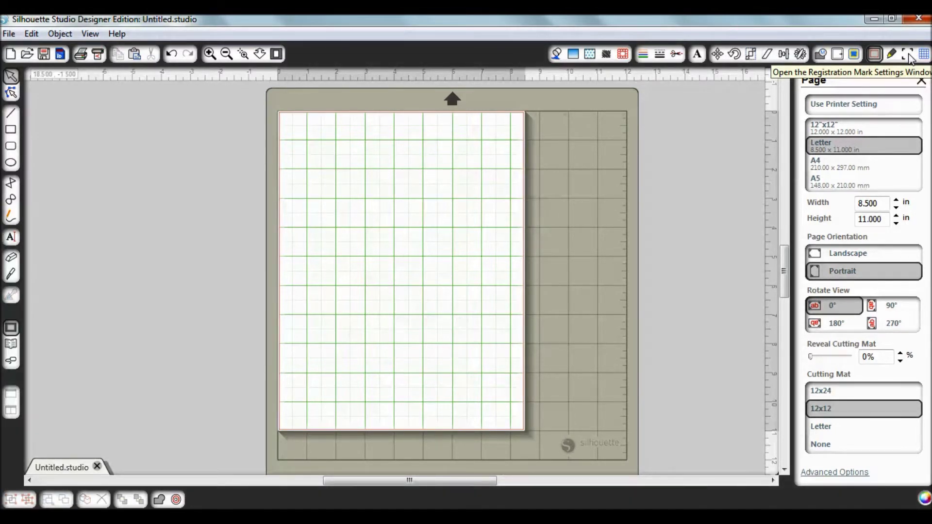
pyautogui.click(908, 54)
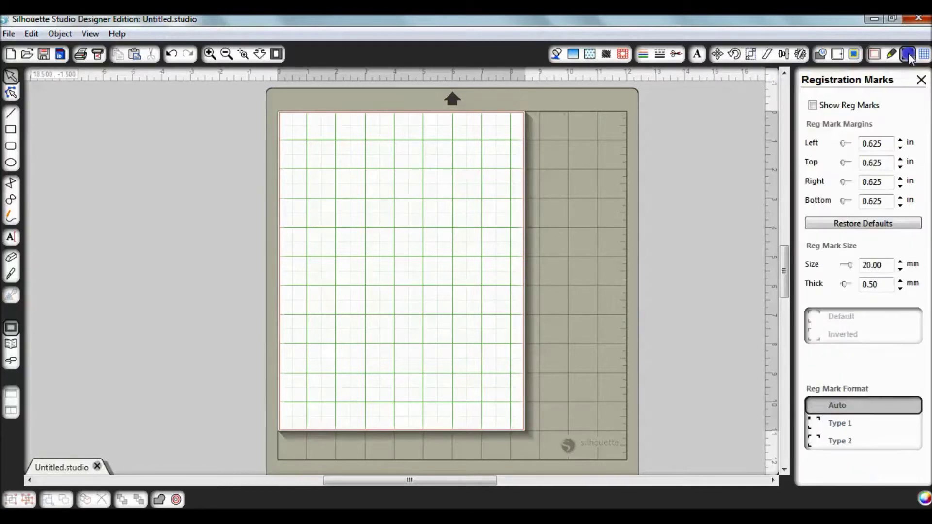
pyautogui.click(813, 106)
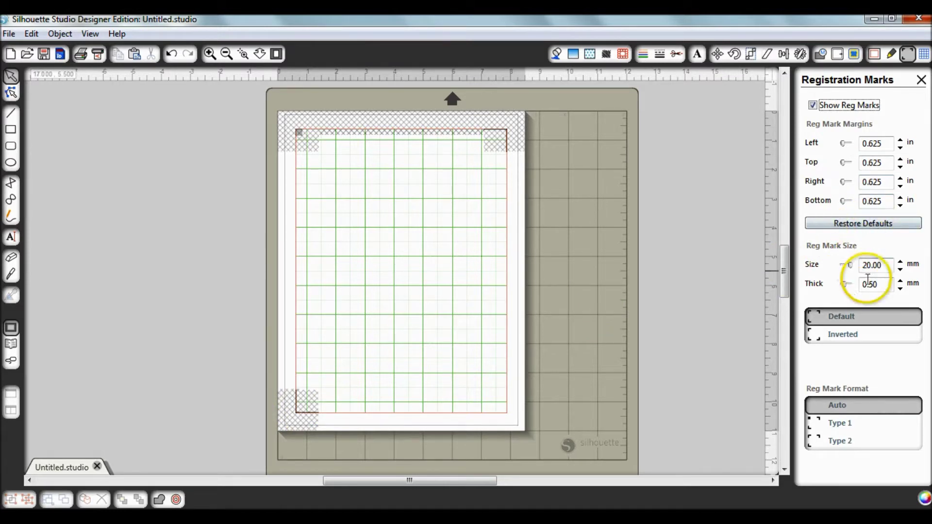
# Step: Shrink the registration marks to 15.00 mm size and 0.46 mm thickness
pyautogui.click(900, 271)
pyautogui.click(900, 270)
pyautogui.click(900, 270)
pyautogui.click(900, 270)
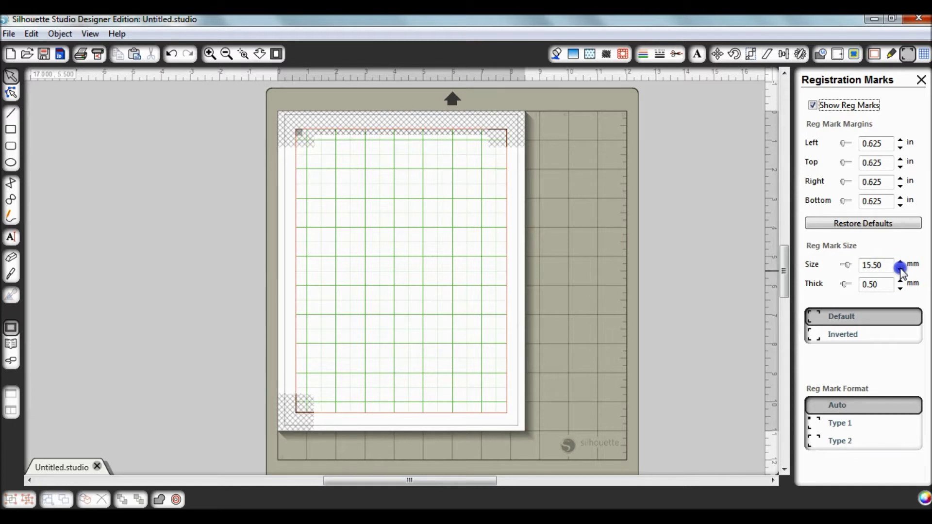
pyautogui.click(900, 271)
pyautogui.click(900, 288)
pyautogui.click(901, 288)
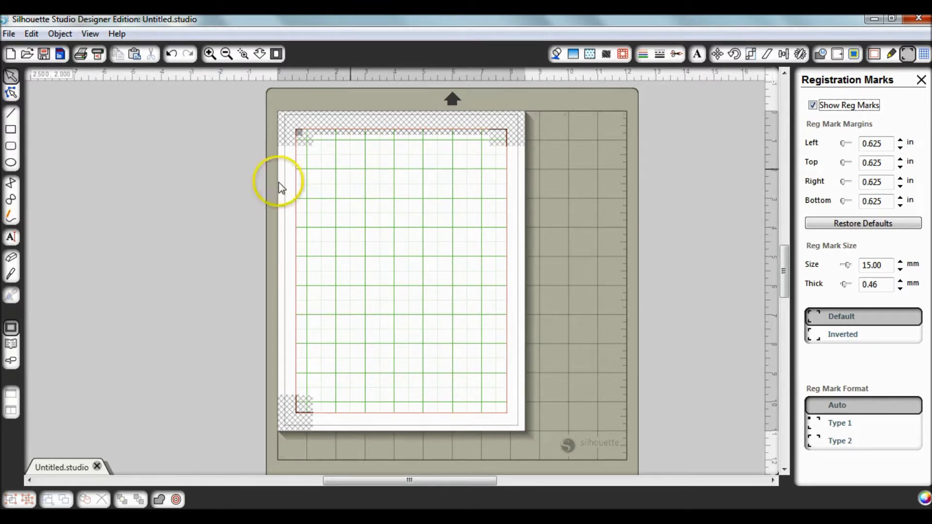
pyautogui.click(12, 345)
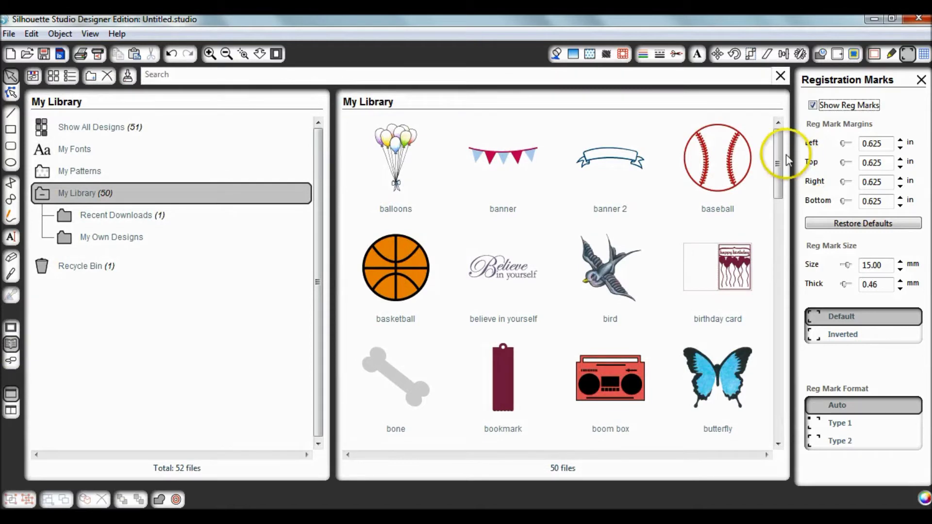
# Step: Scroll My Library to the 'control panel' design and add it to the mat
pyautogui.moveTo(780, 150); pyautogui.dragTo(747, 388)
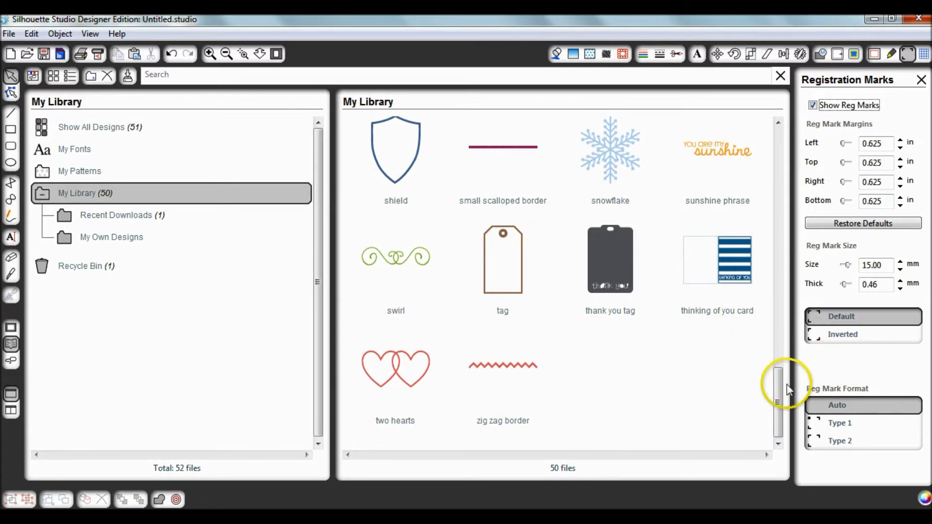
pyautogui.moveTo(780, 390); pyautogui.dragTo(788, 259)
pyautogui.moveTo(780, 297); pyautogui.dragTo(783, 198)
pyautogui.click(491, 233)
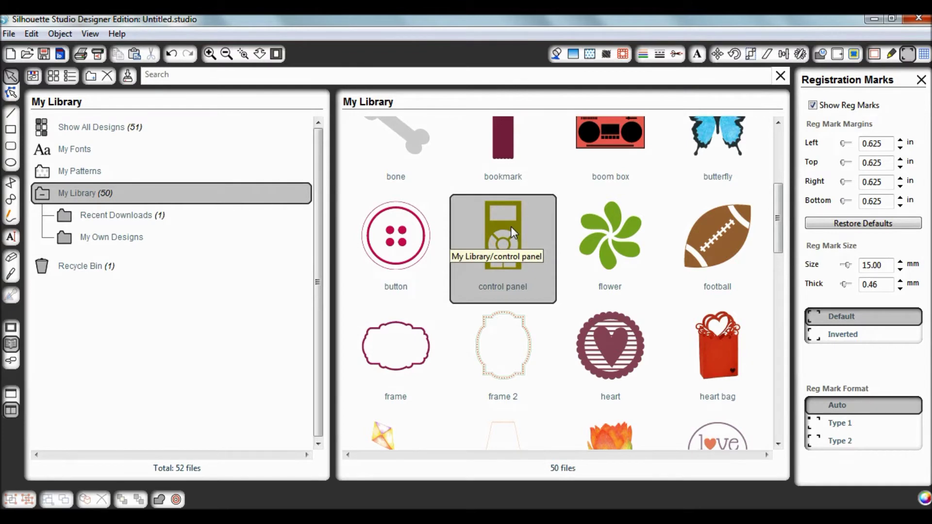
pyautogui.doubleClick(510, 226)
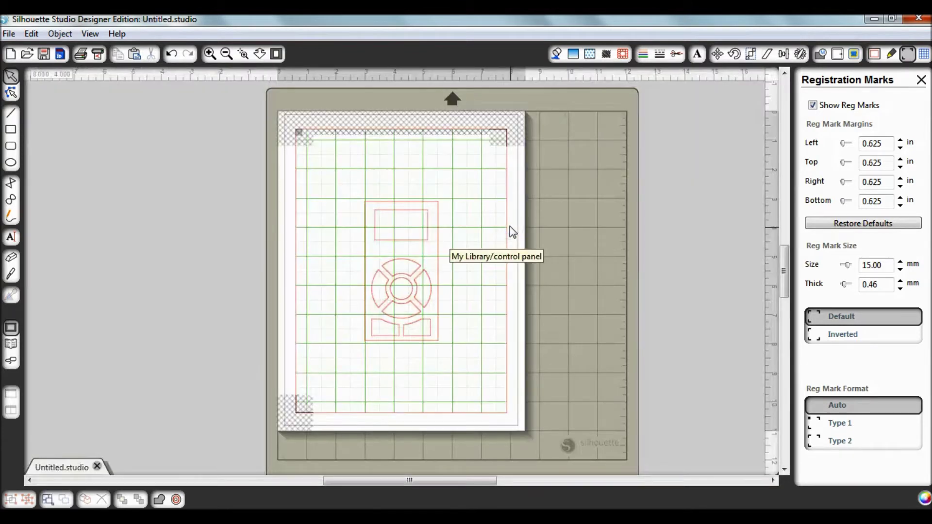
# Step: Drag the control panel design to the page's upper-left, inside the registration marks
pyautogui.click(405, 264)
pyautogui.moveTo(405, 252)
pyautogui.mouseDown()
pyautogui.moveTo(404, 243)
pyautogui.moveTo(349, 232)
pyautogui.moveTo(367, 196)
pyautogui.moveTo(352, 208)
pyautogui.mouseUp()
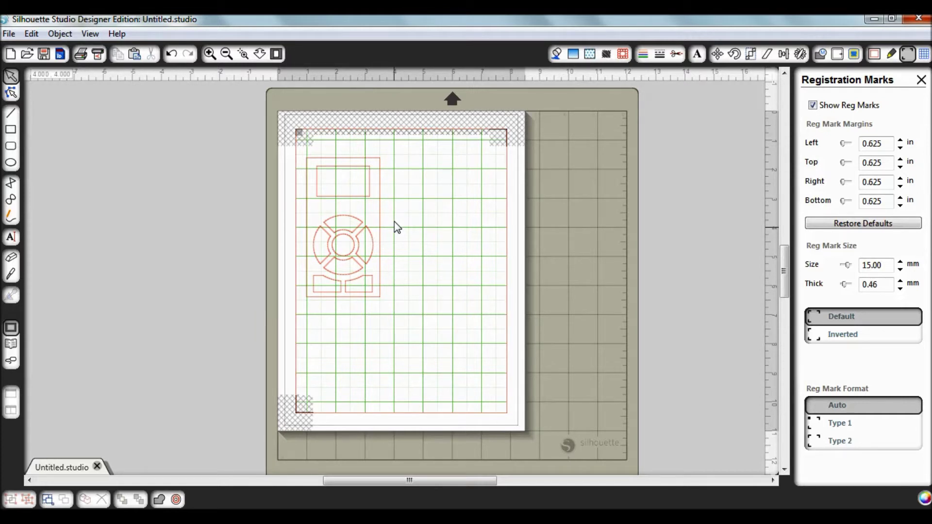
# Step: Apply Make Compound Path to the control panel design from its right-click menu, then deselect it
pyautogui.click(355, 219)
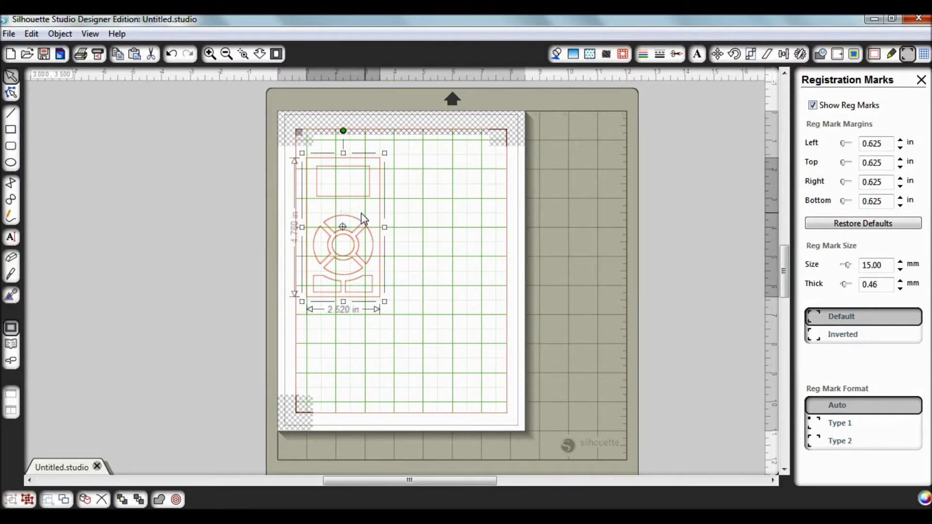
pyautogui.rightClick(361, 214)
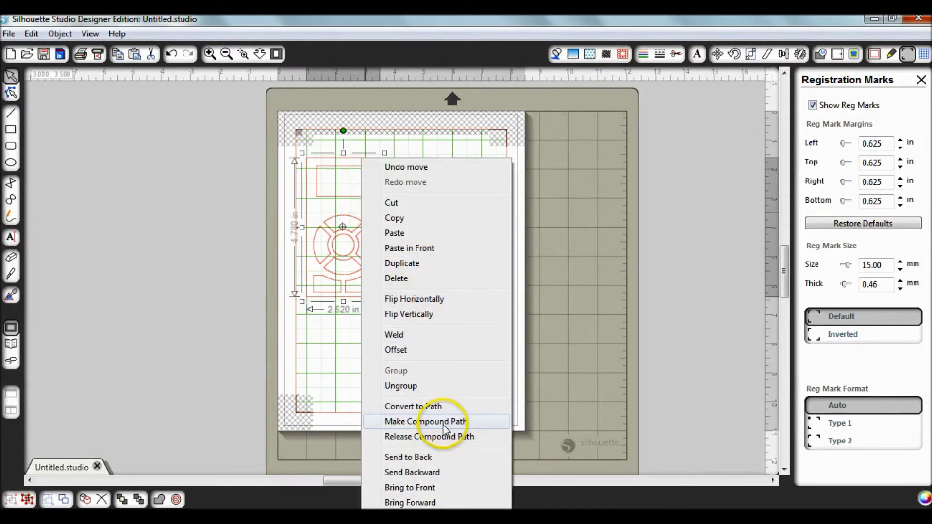
pyautogui.click(437, 422)
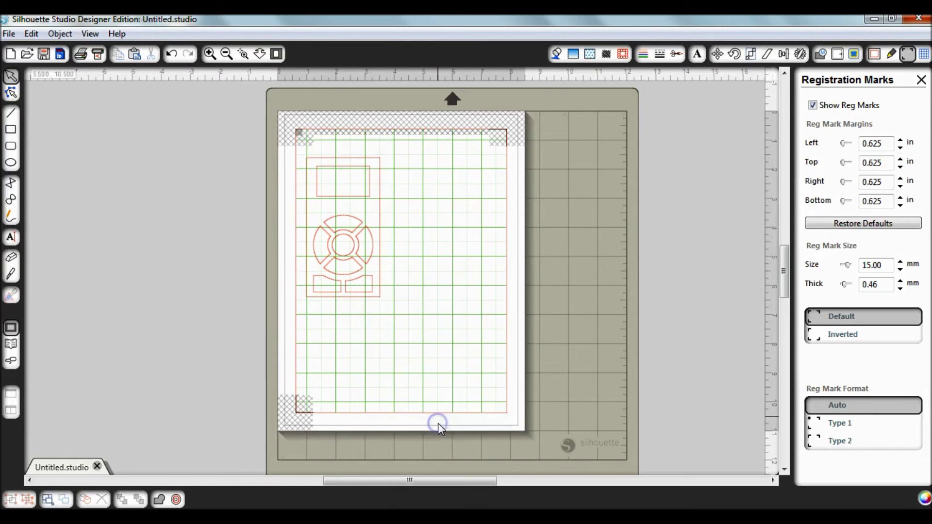
pyautogui.click(354, 216)
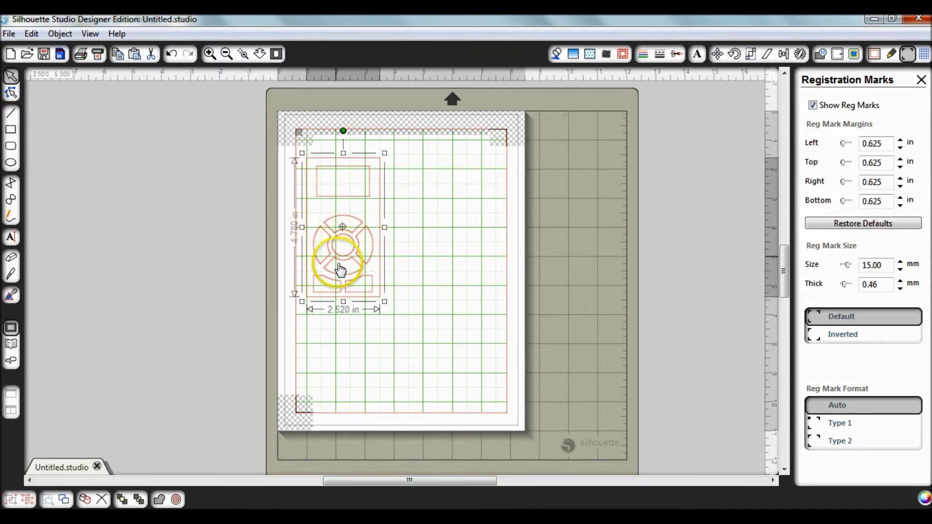
pyautogui.click(457, 281)
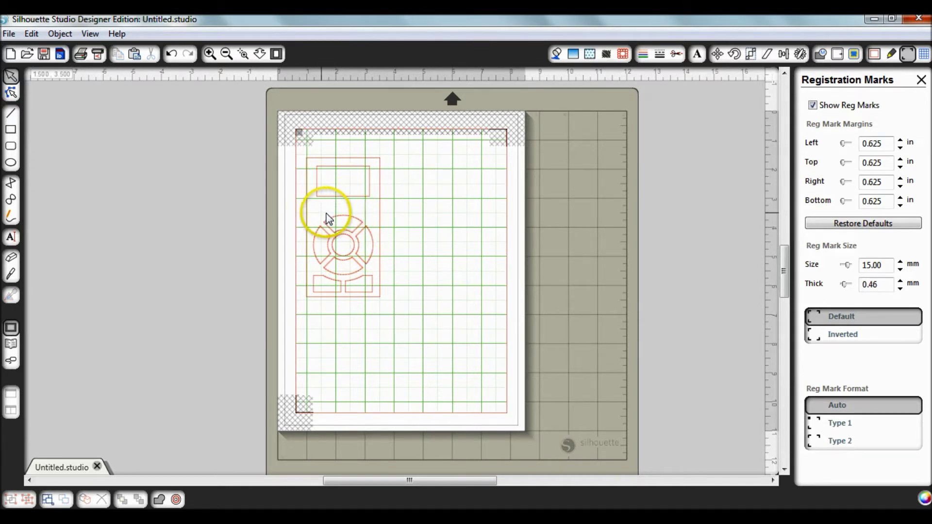
# Step: Fill the selected control panel design with the grey-pink argyle pattern
pyautogui.click(359, 202)
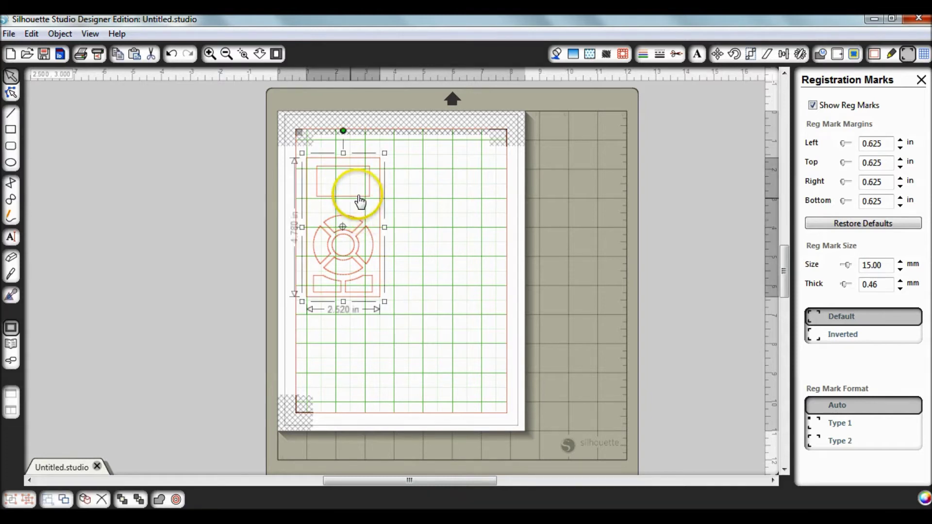
pyautogui.click(589, 55)
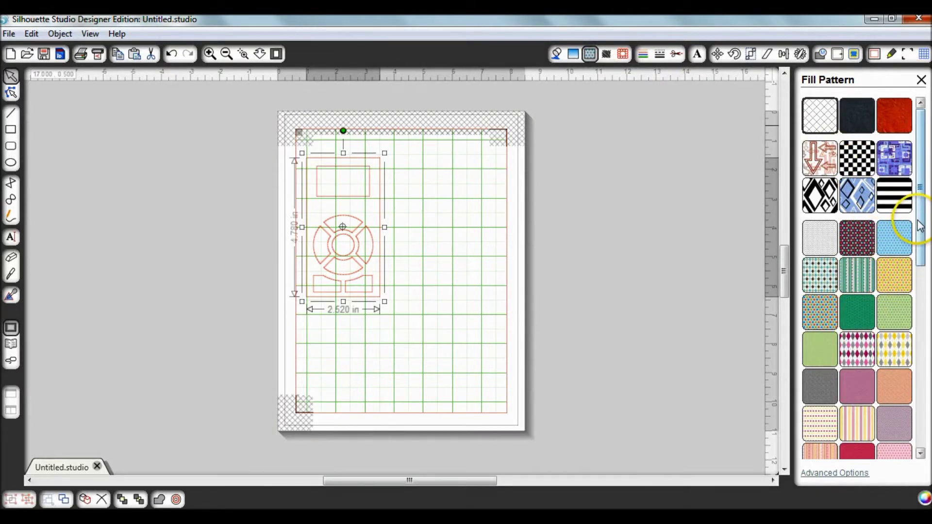
pyautogui.moveTo(919, 226); pyautogui.dragTo(925, 339)
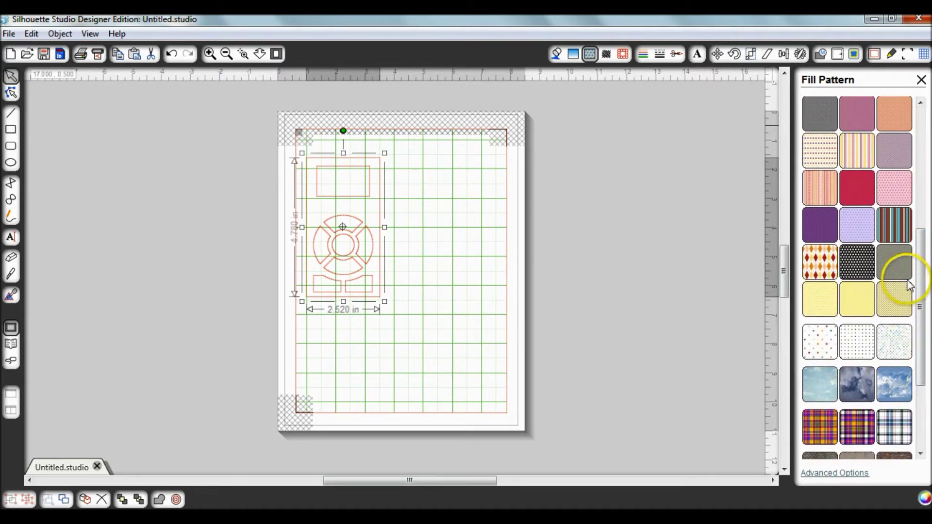
pyautogui.moveTo(924, 272); pyautogui.dragTo(928, 184)
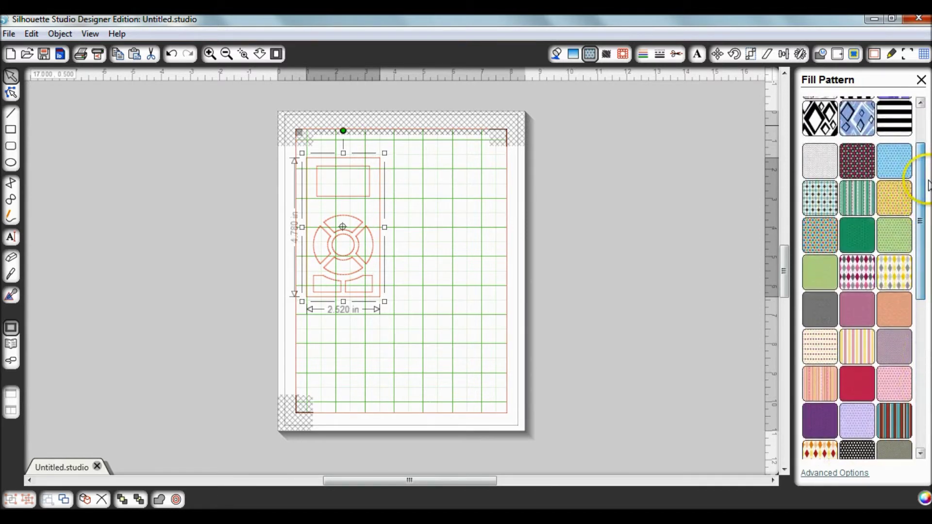
pyautogui.click(854, 275)
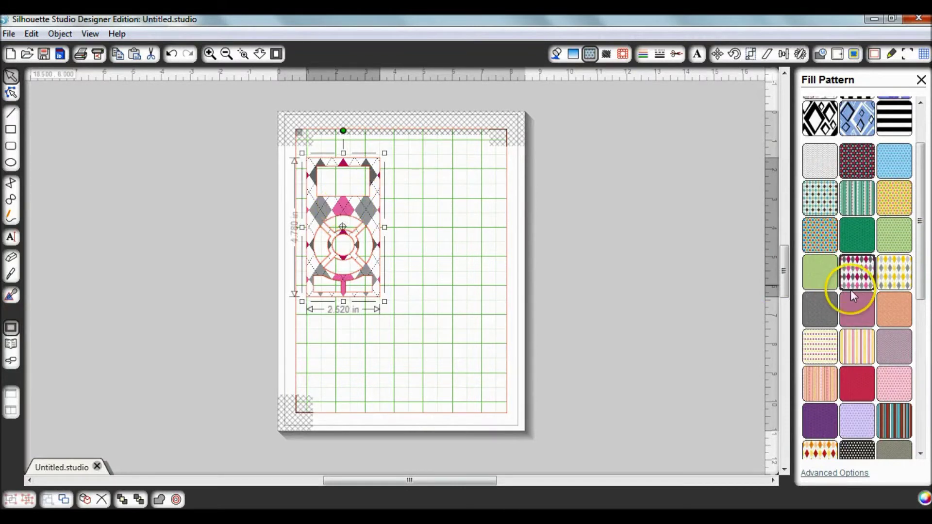
pyautogui.click(859, 473)
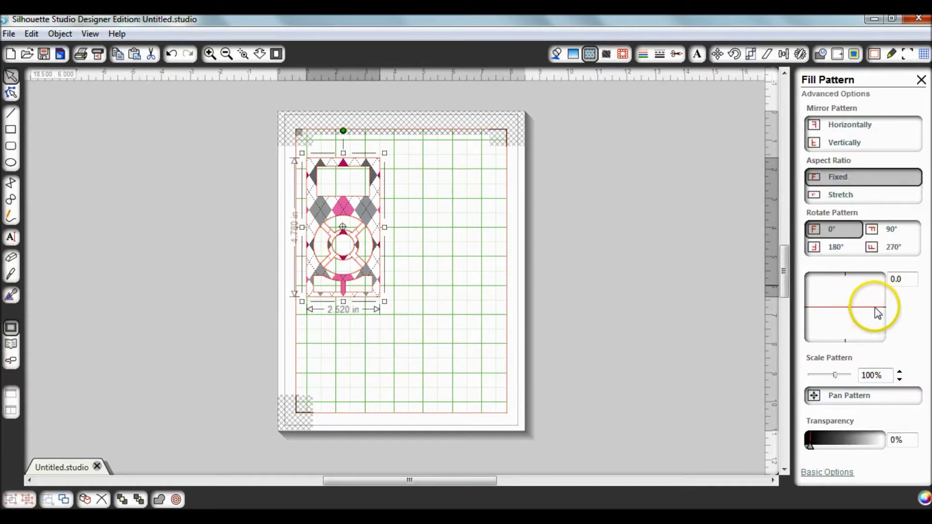
# Step: After a trial rotation, set the argyle fill's Scale Pattern slider to 70%
pyautogui.moveTo(875, 314)
pyautogui.mouseDown()
pyautogui.moveTo(870, 329)
pyautogui.moveTo(885, 278)
pyautogui.moveTo(884, 306)
pyautogui.mouseUp()
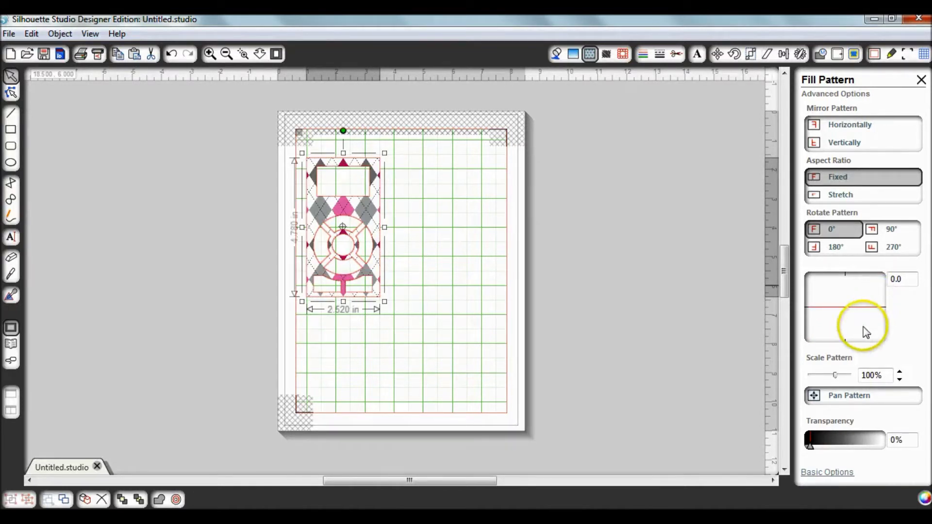
pyautogui.click(839, 379)
pyautogui.moveTo(838, 380); pyautogui.dragTo(804, 384)
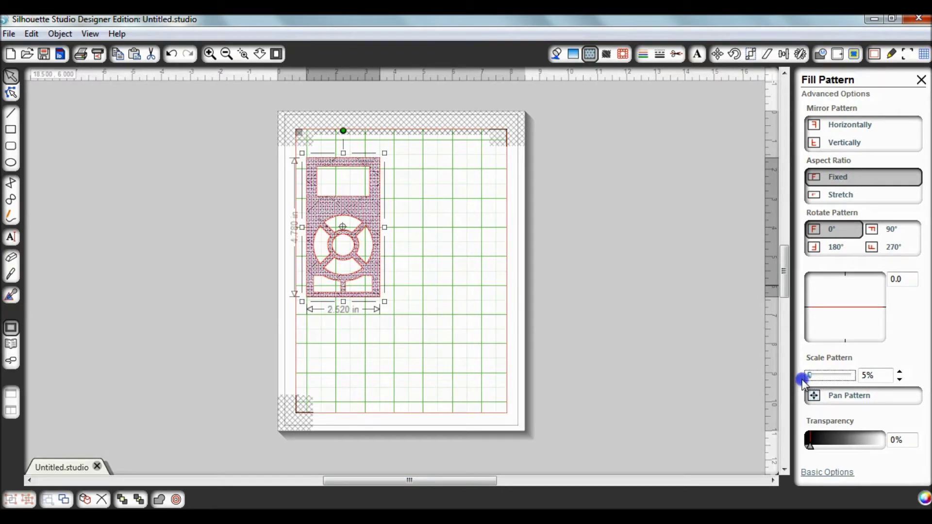
pyautogui.moveTo(804, 384); pyautogui.dragTo(834, 379)
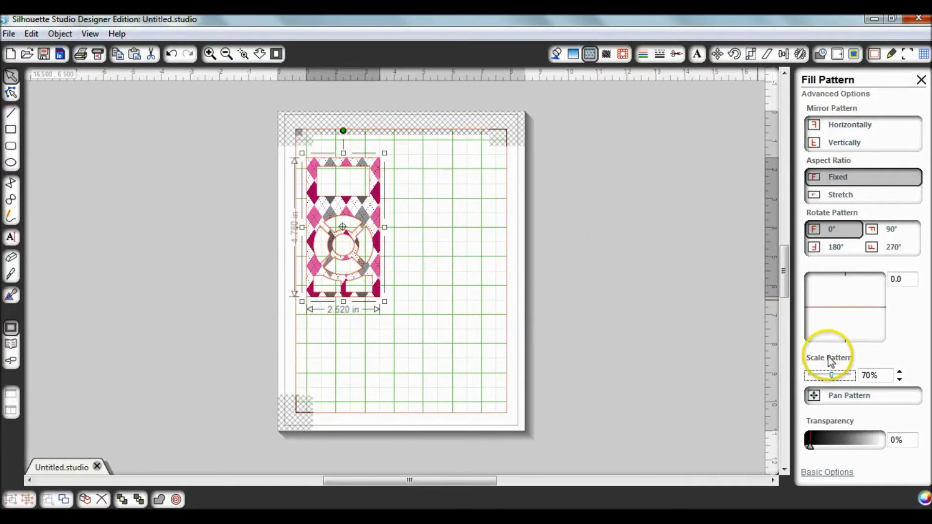
# Step: With Pan Pattern on, drag the argyle pattern to a new position inside the design
pyautogui.click(816, 397)
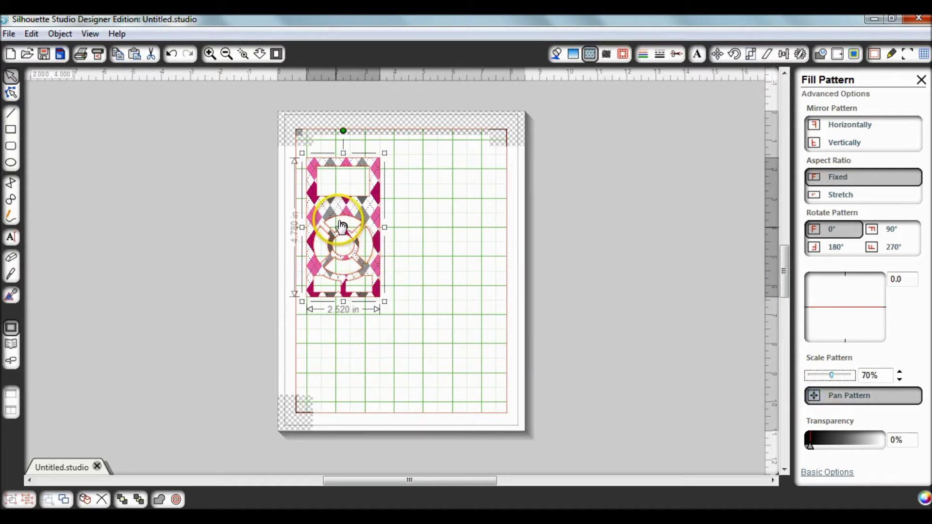
pyautogui.doubleClick(344, 216)
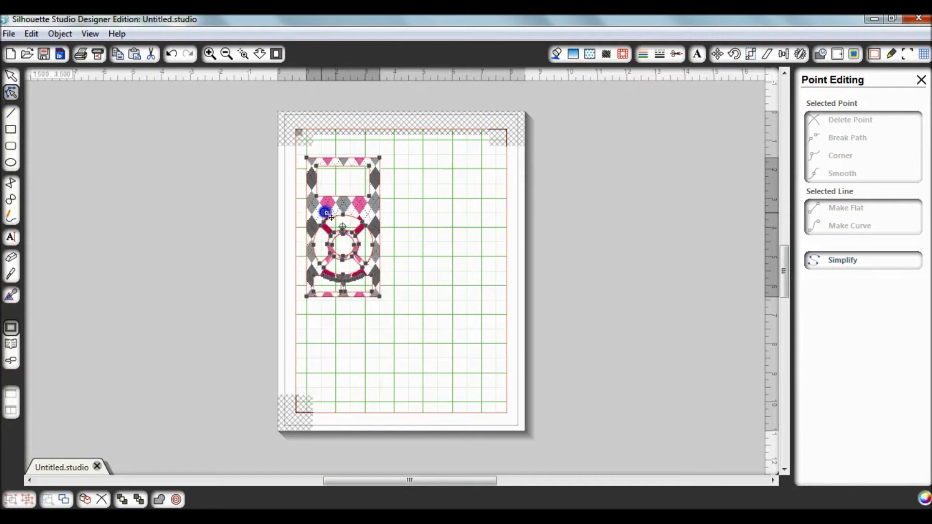
pyautogui.moveTo(331, 217); pyautogui.dragTo(375, 224)
pyautogui.click(446, 228)
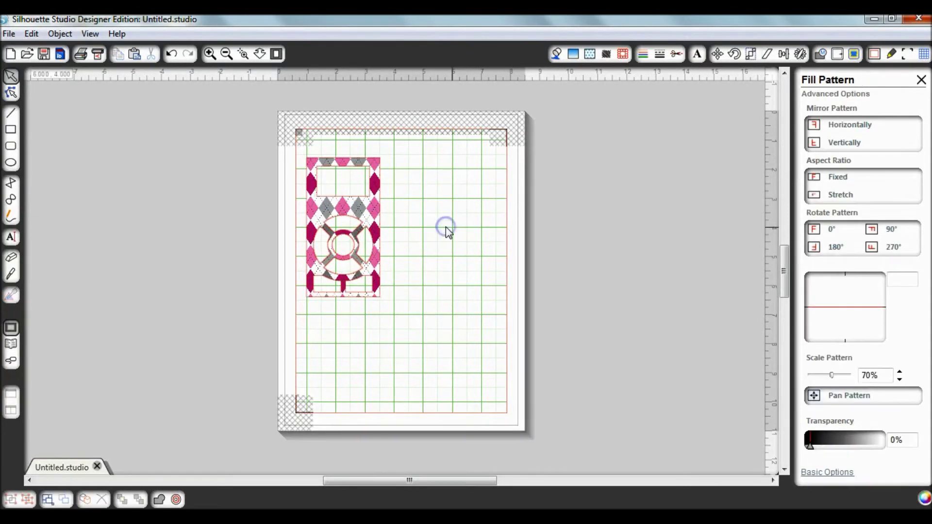
pyautogui.click(82, 56)
pyautogui.click(122, 104)
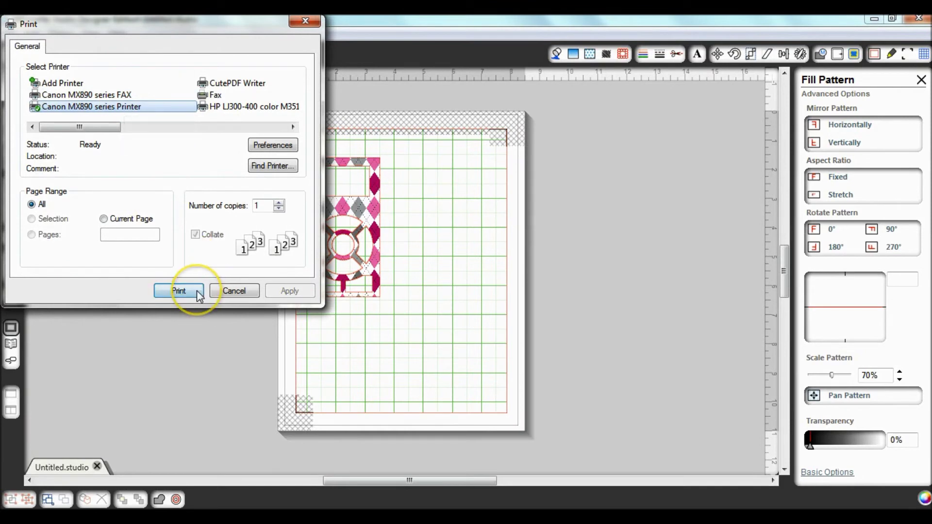
pyautogui.click(171, 288)
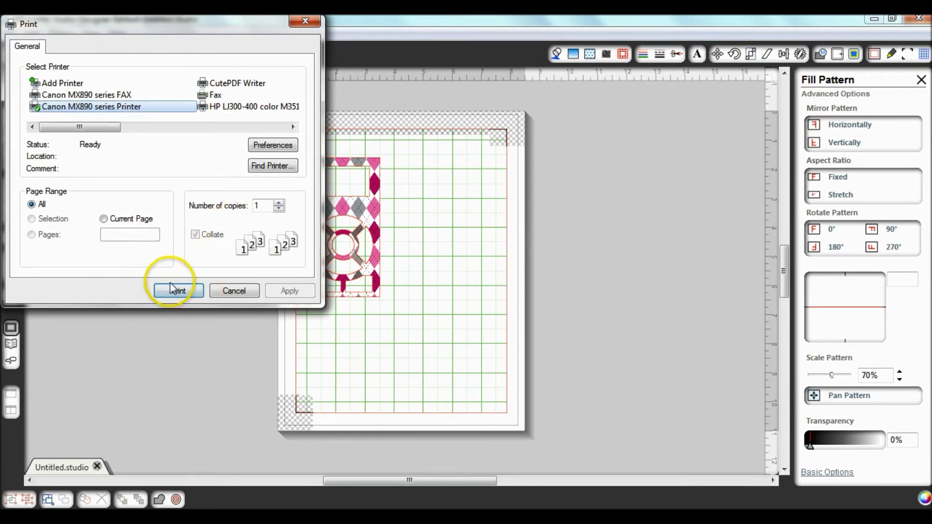
pyautogui.click(235, 291)
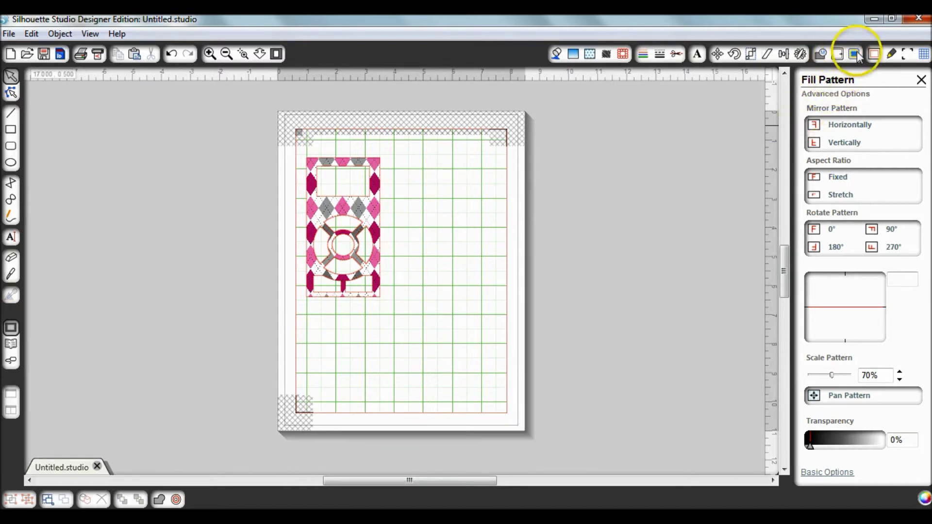
pyautogui.click(880, 52)
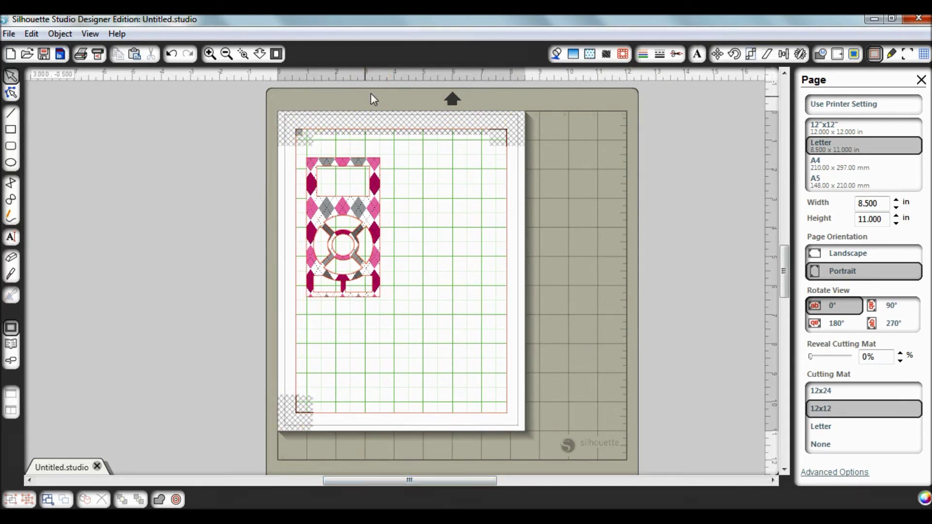
# Step: Click on the page area to view the argyle-filled design on the Letter portrait page
pyautogui.click(334, 155)
pyautogui.click(347, 348)
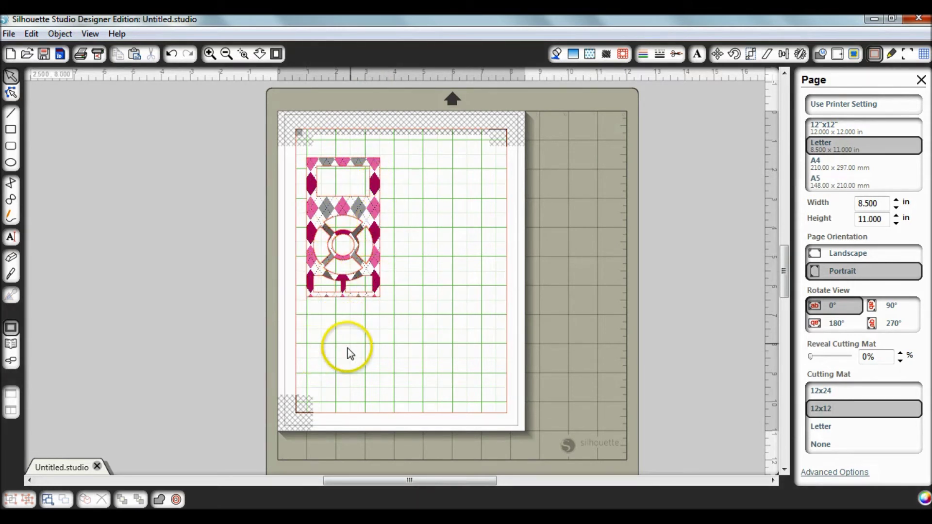